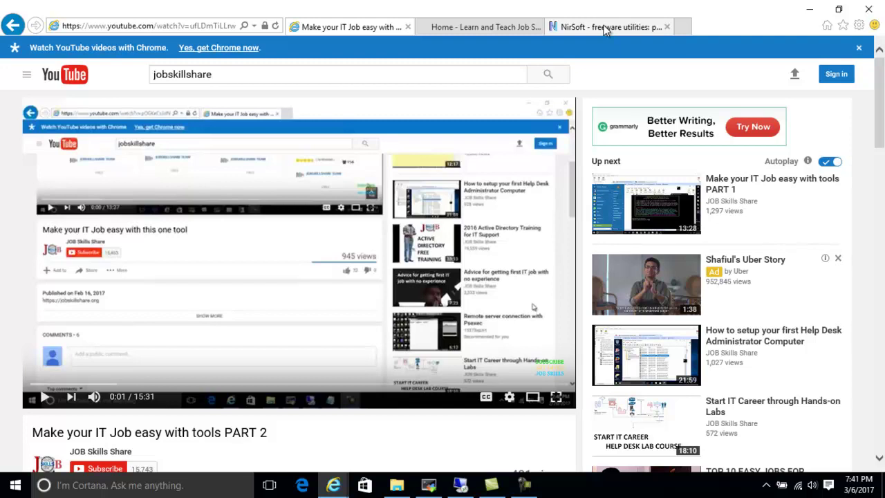
Step: Go back to the NirSoft home page and follow its link to the NirLauncher package site
left_click(584, 28)
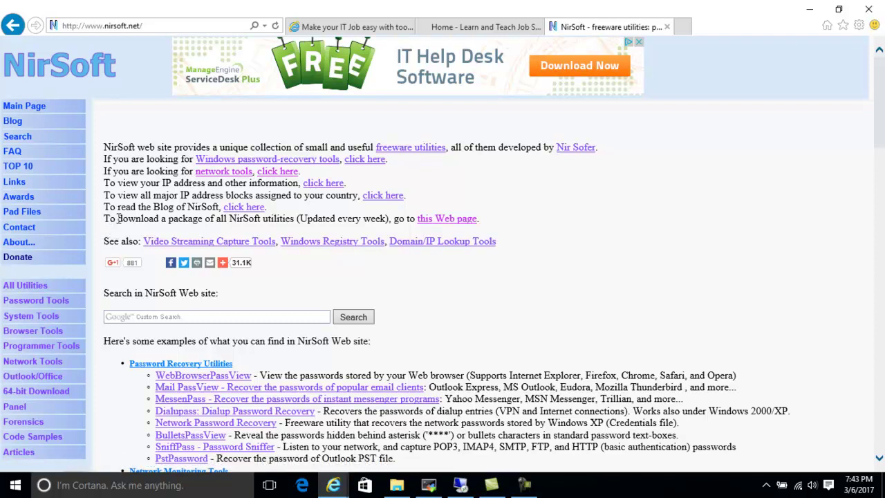
left_click(430, 222)
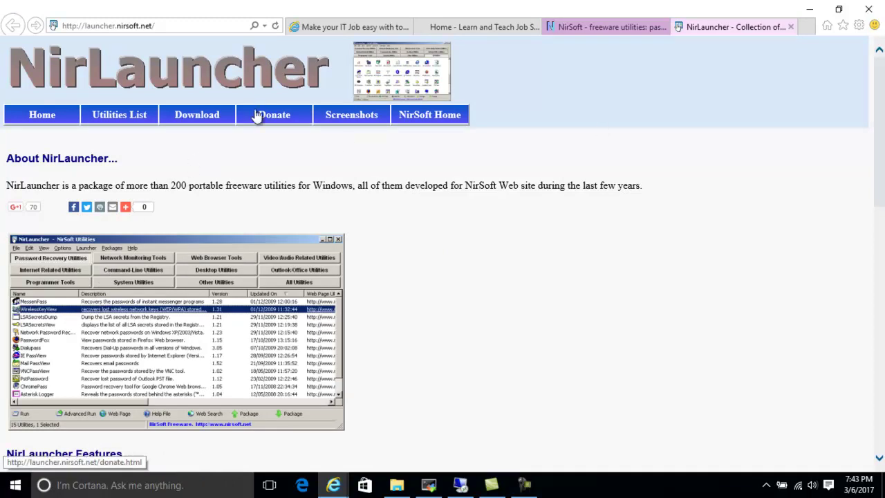
Step: Copy the SHA1 hash of NirLauncher package 1.19.117 from its download page
left_click(202, 121)
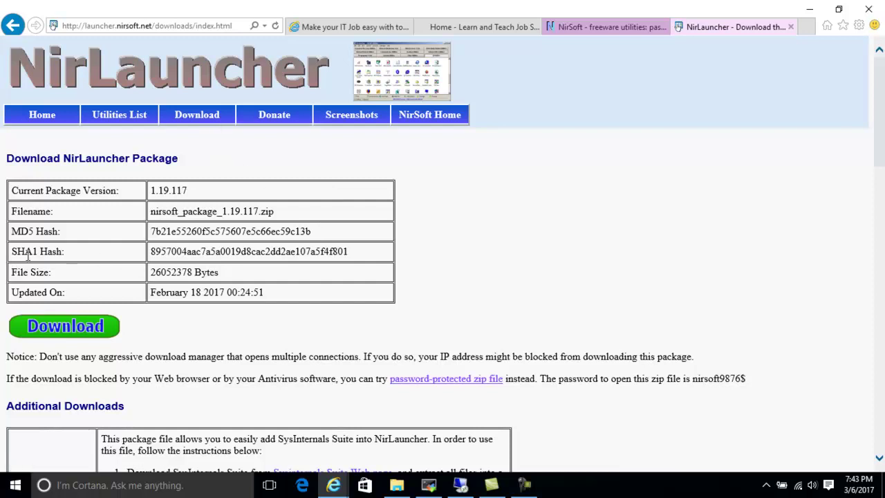
left_click_drag(150, 254, 354, 256)
right_click(339, 262)
left_click(361, 274)
left_click(807, 28)
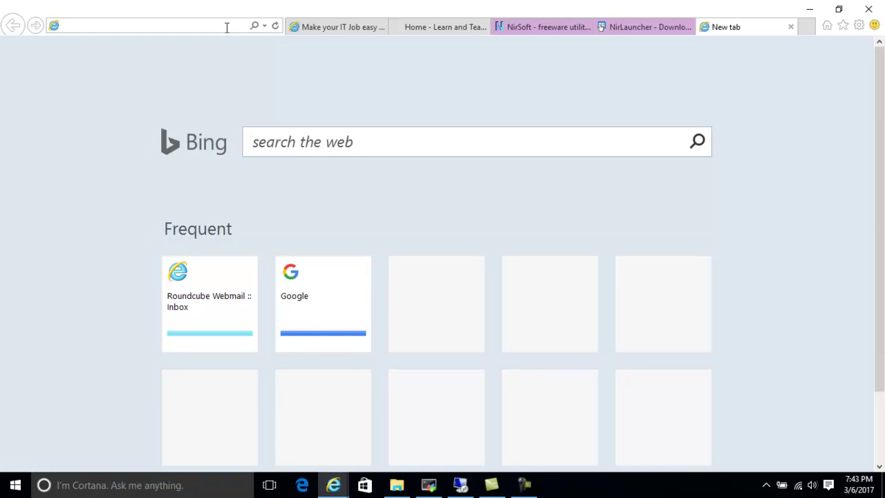
Step: Load virustotal.com and search it for the pasted NirLauncher SHA1 hash
type("vir")
key("Return")
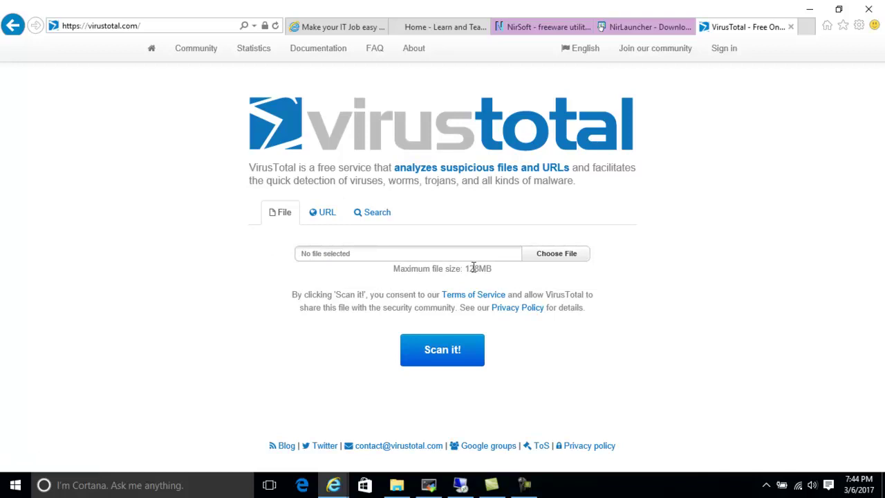
left_click(360, 215)
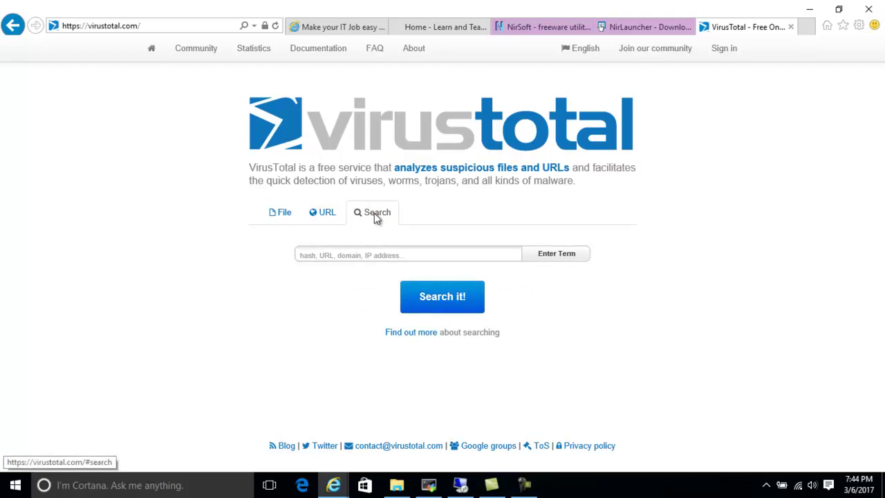
right_click(320, 255)
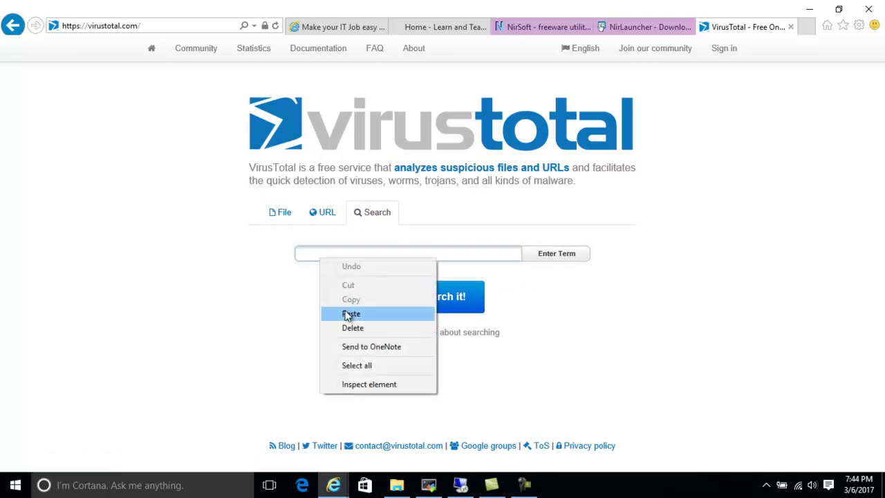
left_click(350, 312)
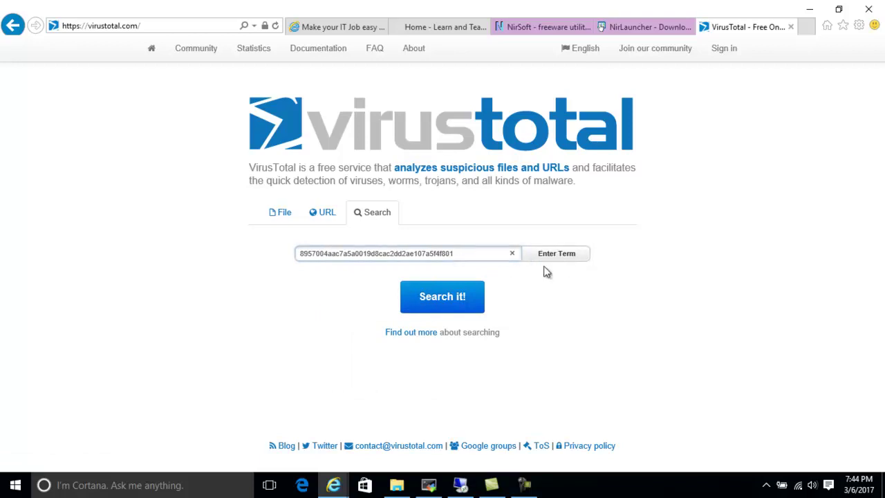
left_click(473, 296)
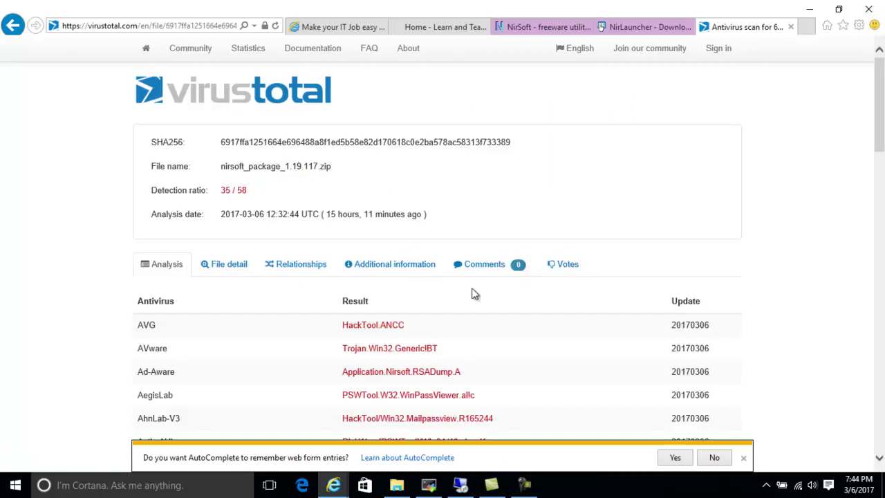
Step: Highlight the AVG and AVware rows at the top of the antivirus results table
left_click_drag(880, 95, 882, 133)
left_click_drag(156, 154, 136, 159)
left_click_drag(175, 186, 142, 217)
left_click(143, 216)
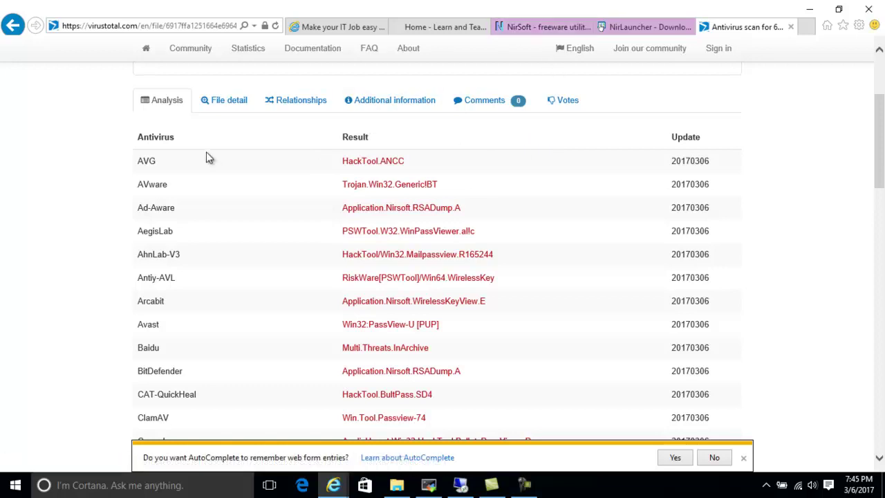
left_click_drag(153, 161, 221, 231)
Step: Scroll the results, highlighting the Trojan.Win32, HackTool and not-a-virus:PSWTool detections
scroll(882, 123, "down", 1)
mouse_move(881, 123)
left_mouse_down()
mouse_move(882, 211)
mouse_move(881, 118)
left_mouse_up()
left_click(337, 170)
left_click_drag(337, 170, 378, 177)
left_click_drag(342, 147, 379, 153)
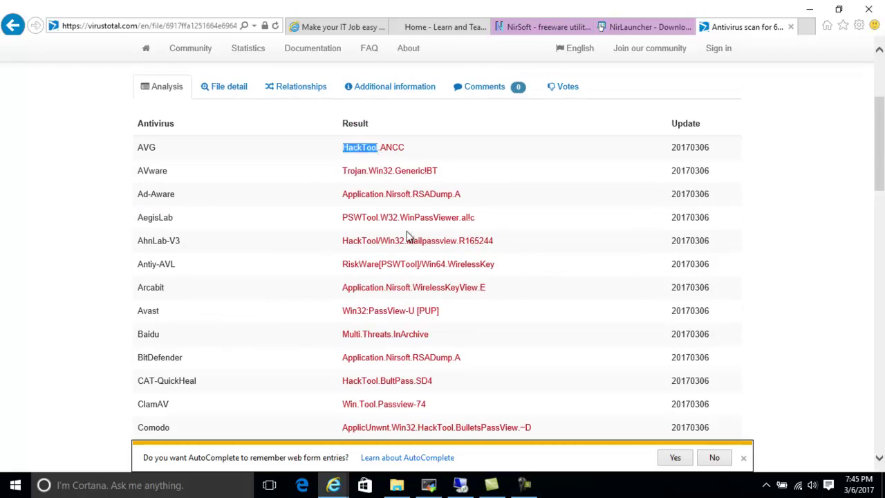
left_click_drag(883, 144, 872, 287)
left_click_drag(343, 282, 419, 285)
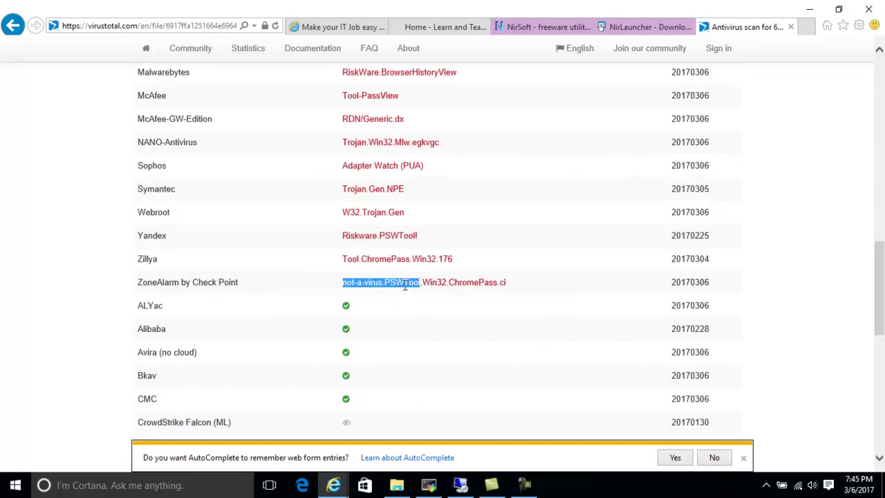
left_click(518, 284)
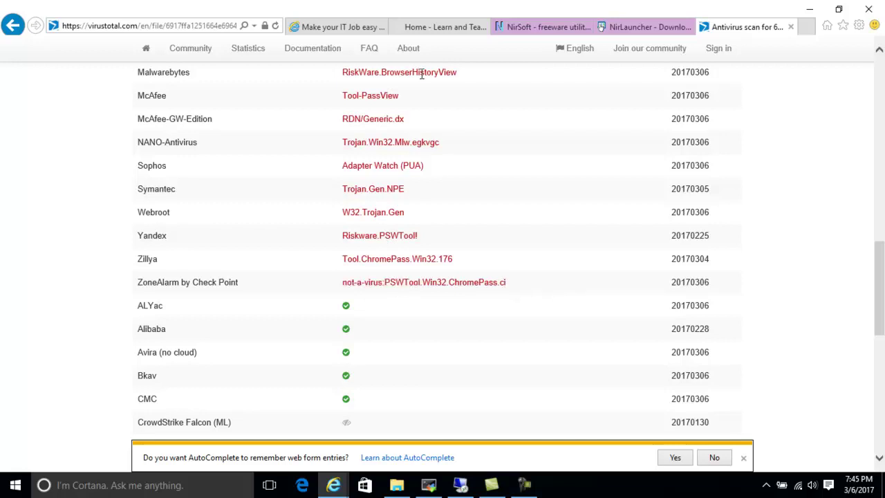
left_click_drag(879, 277, 882, 193)
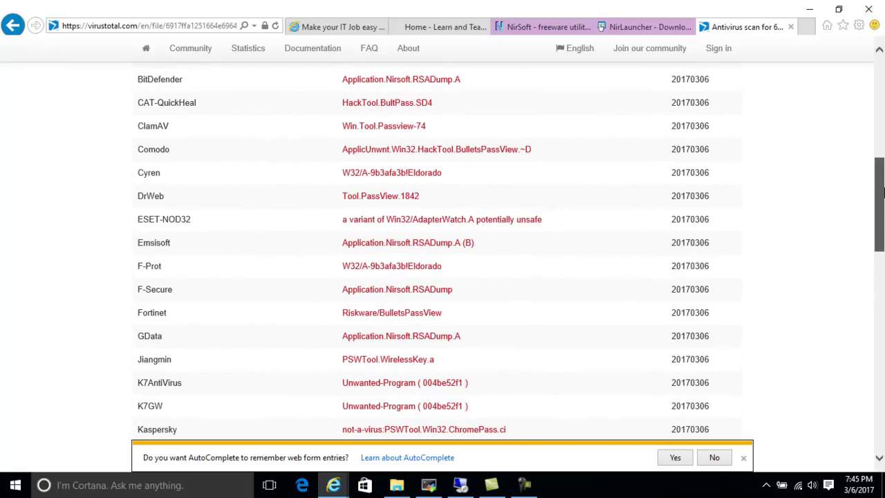
left_click_drag(882, 192, 882, 123)
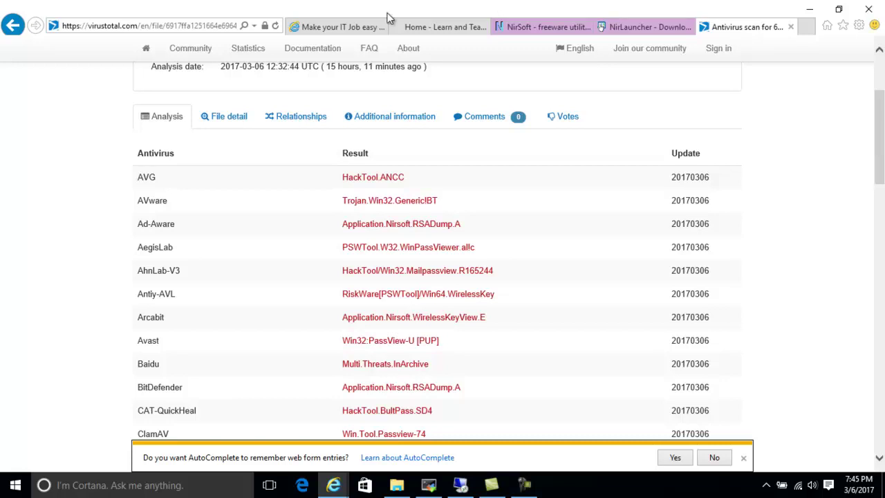
Step: Highlight AVG, scroll back to the report's top, and close the VirusTotal tab
double_click(151, 179)
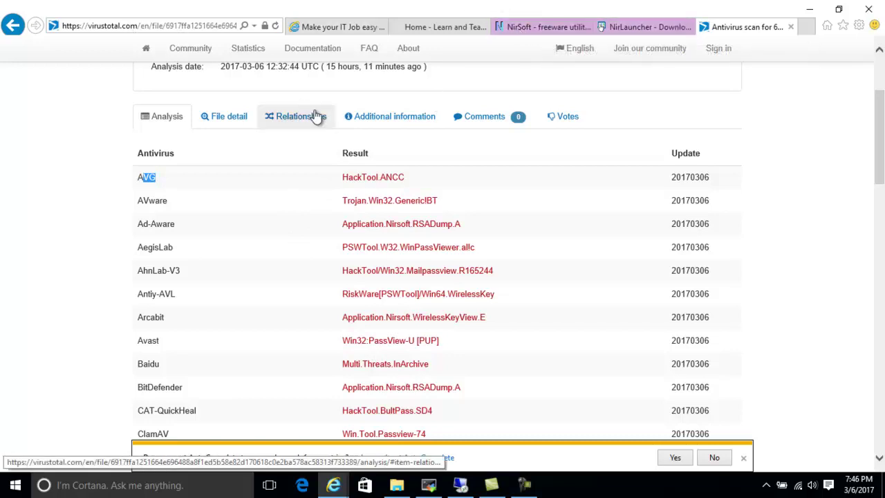
scroll(882, 93, "up", 3)
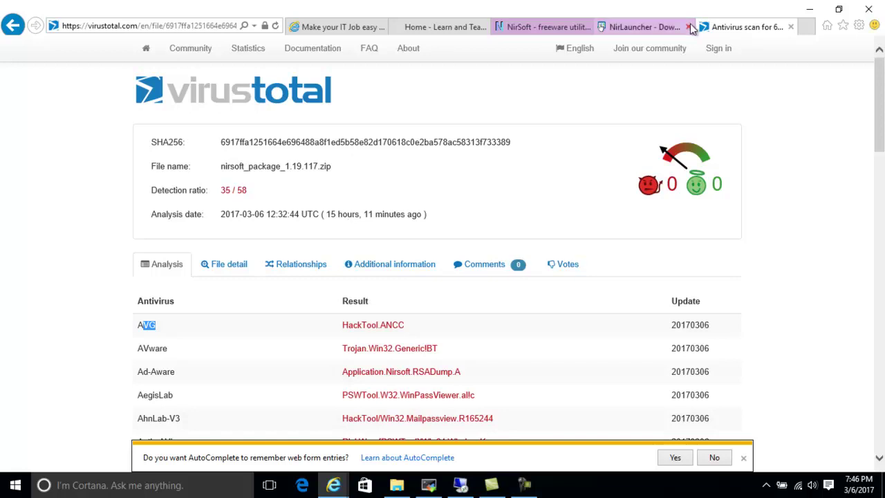
left_click(790, 28)
Step: Return to the NirSoft home page, scroll its examples, and choose System Tools in the sidebar
left_click(565, 27)
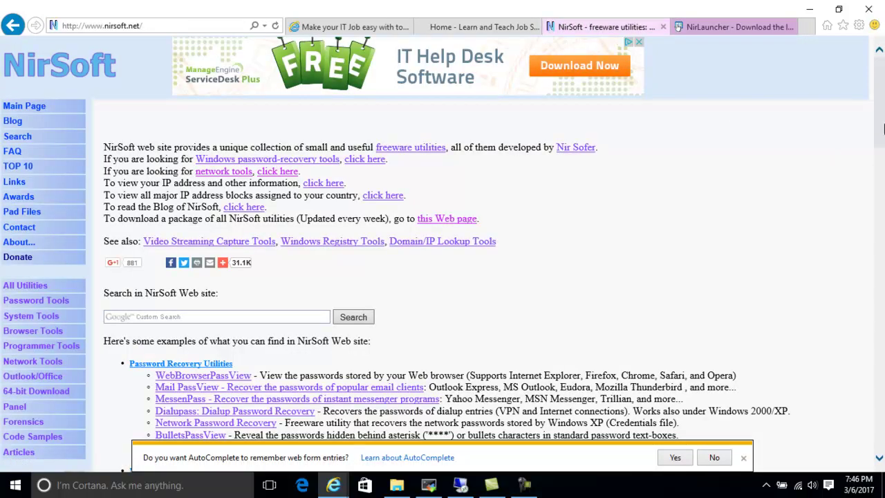
scroll(879, 153, "down", 3)
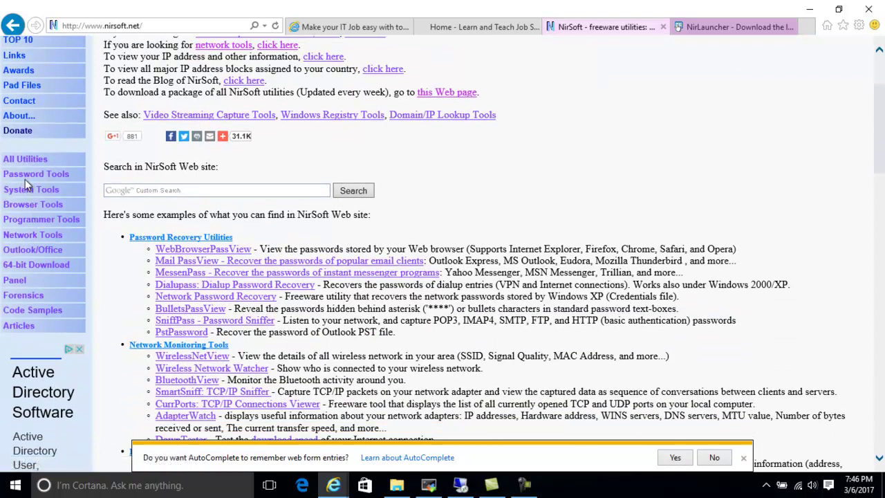
left_click(54, 190)
Step: Scroll the system tools page down and back to LastActivityView, then raise the appserver1 session
left_click(22, 195)
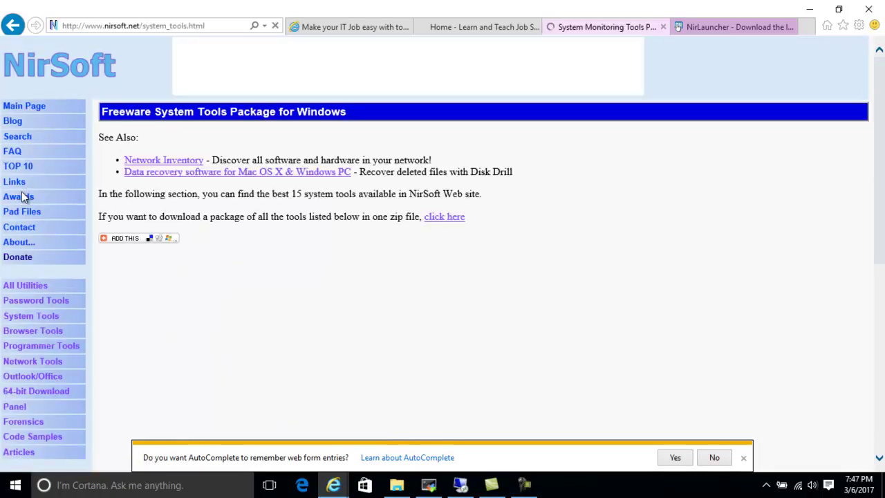
left_click_drag(882, 101, 882, 196)
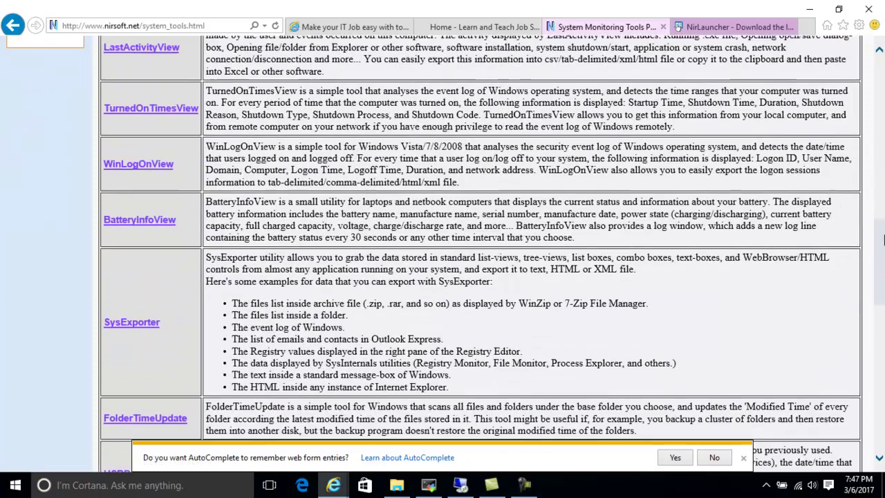
left_click_drag(880, 186, 881, 298)
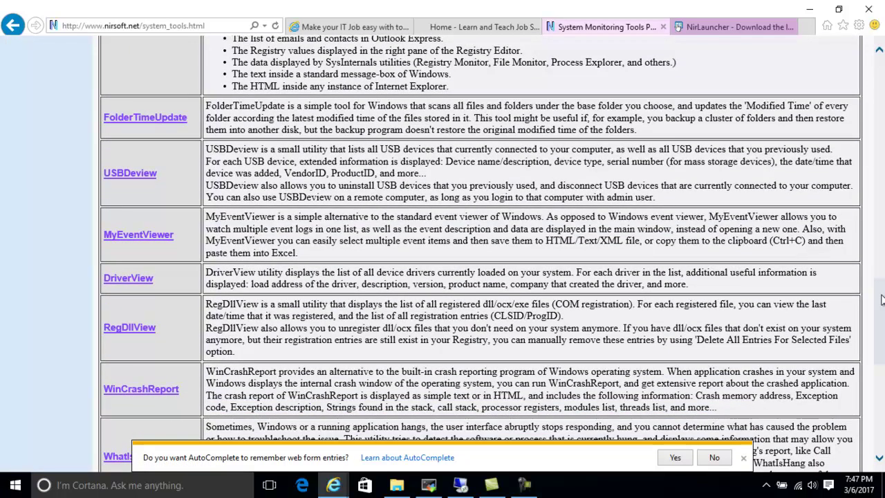
left_click_drag(881, 299, 876, 358)
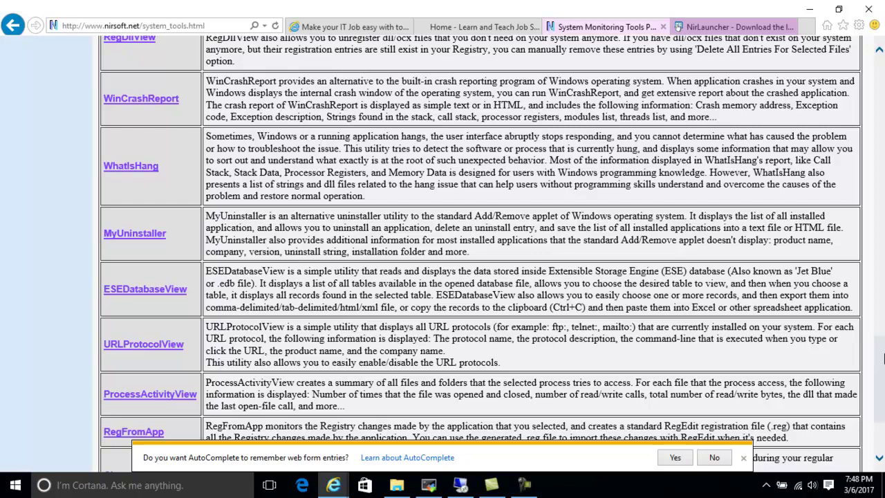
left_click_drag(884, 357, 883, 287)
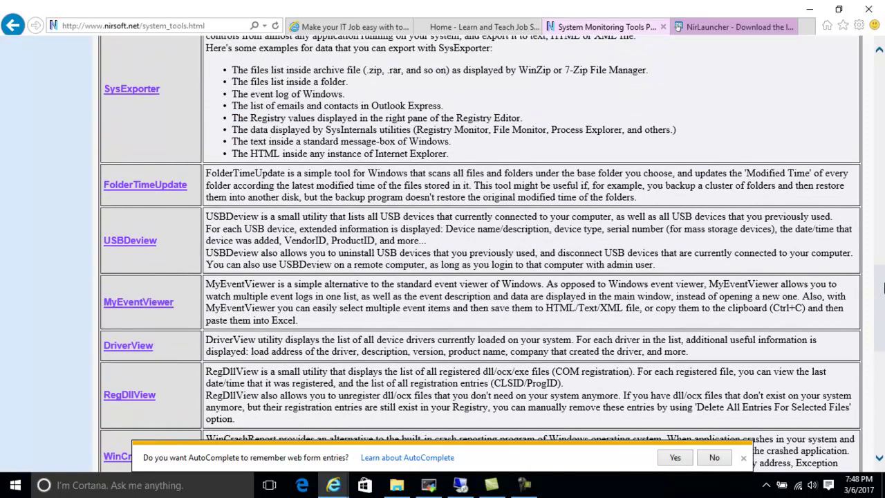
left_click_drag(883, 287, 884, 211)
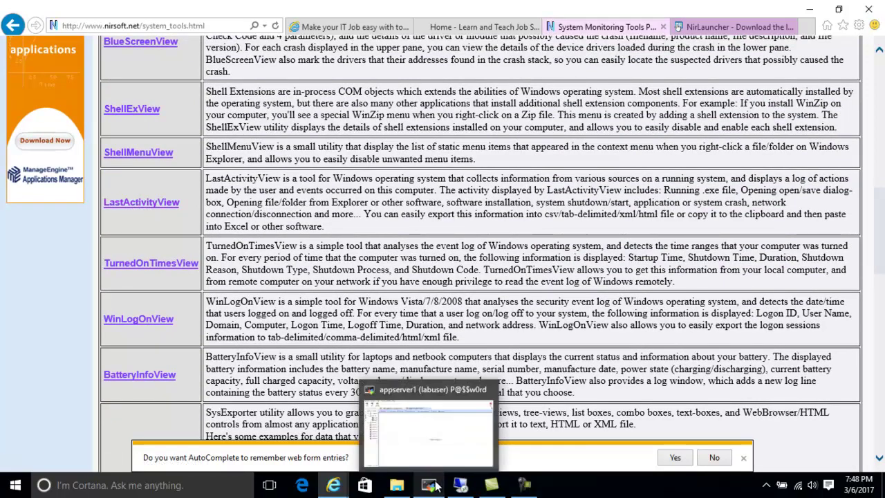
left_click(432, 426)
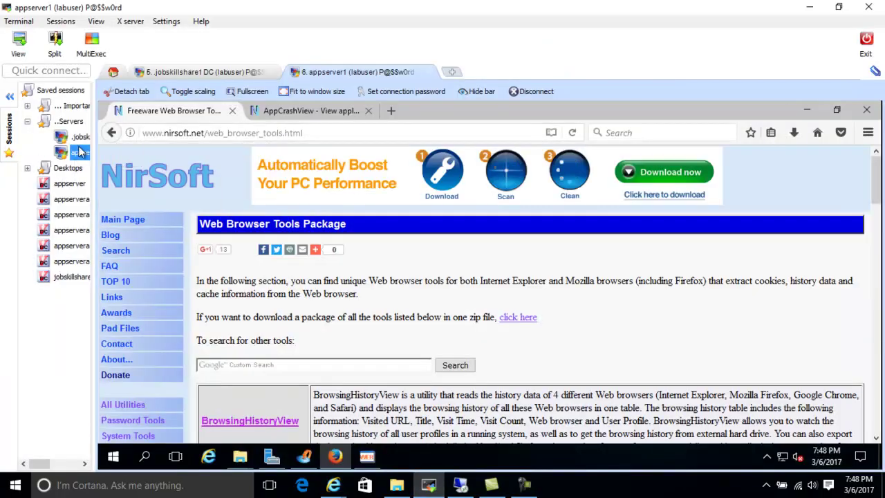
Step: In remote Firefox, open NirSoft's Network Tools page, then show the lastactivityview download in Explorer
left_click_drag(93, 188, 47, 174)
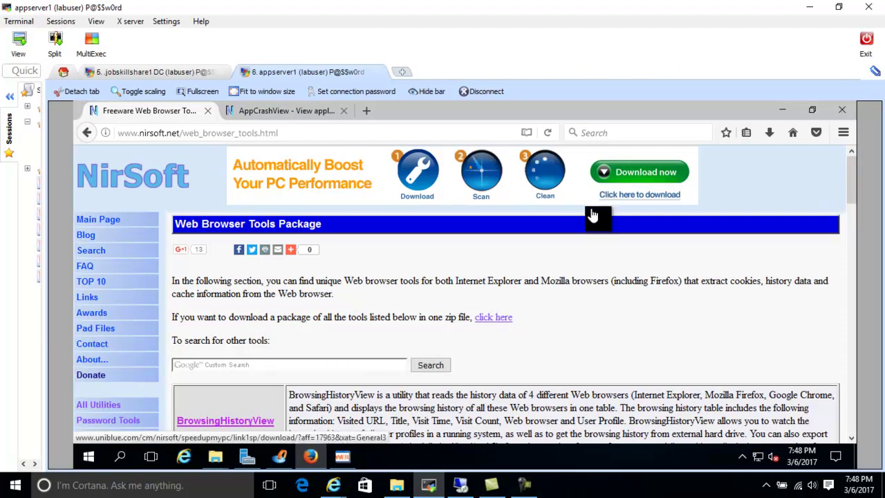
scroll(857, 185, "down", 1)
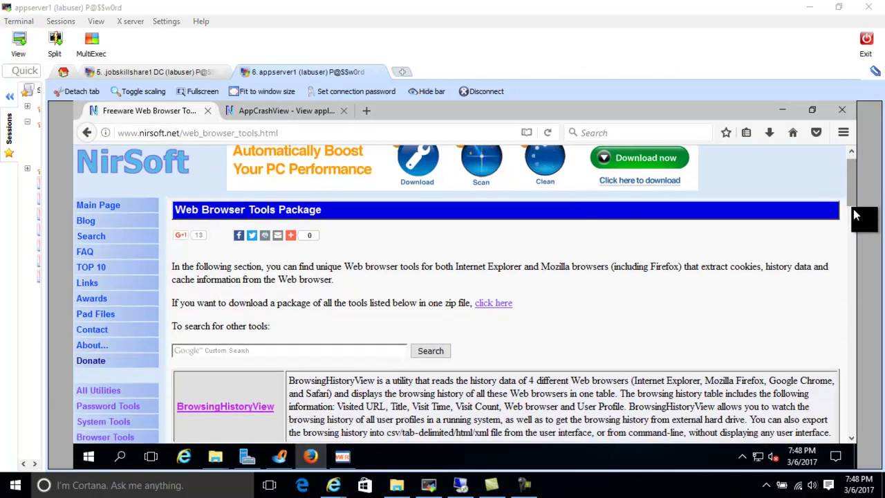
left_click_drag(851, 197, 857, 217)
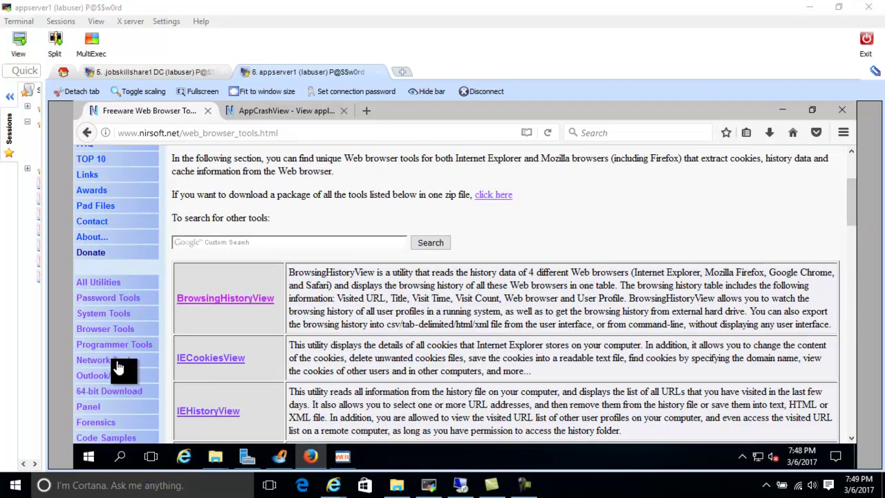
left_click(109, 368)
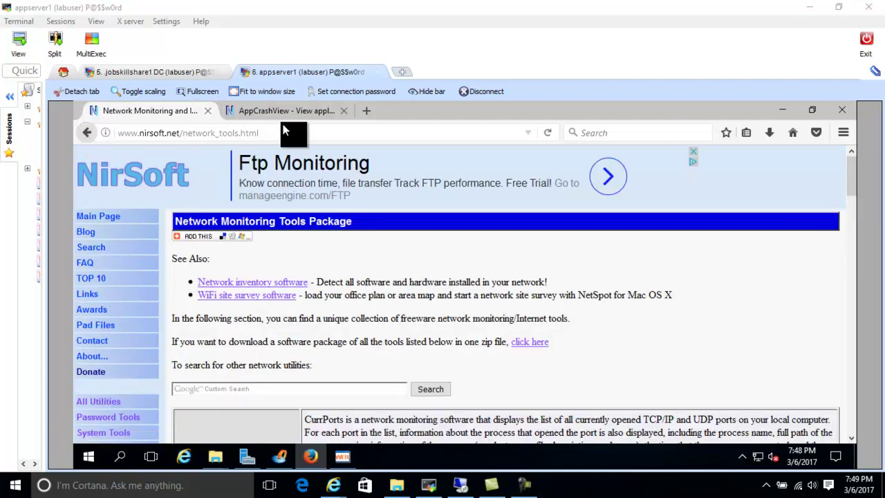
left_click_drag(859, 176, 854, 199)
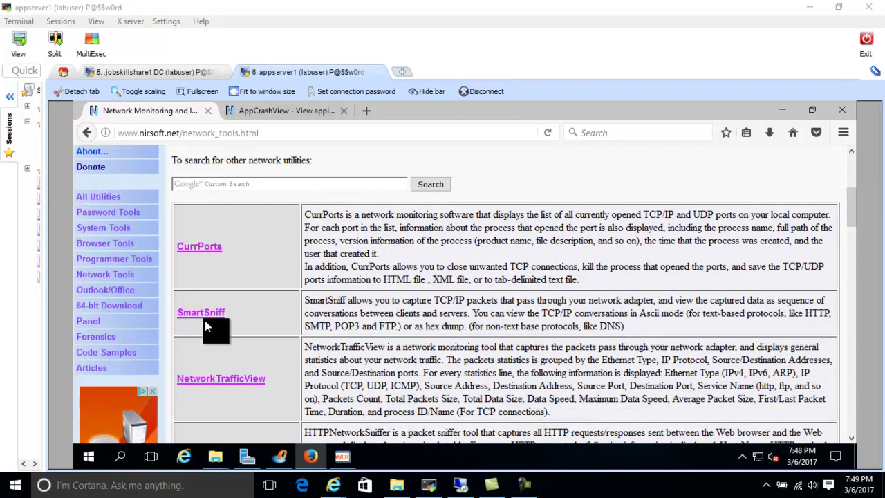
left_click(769, 132)
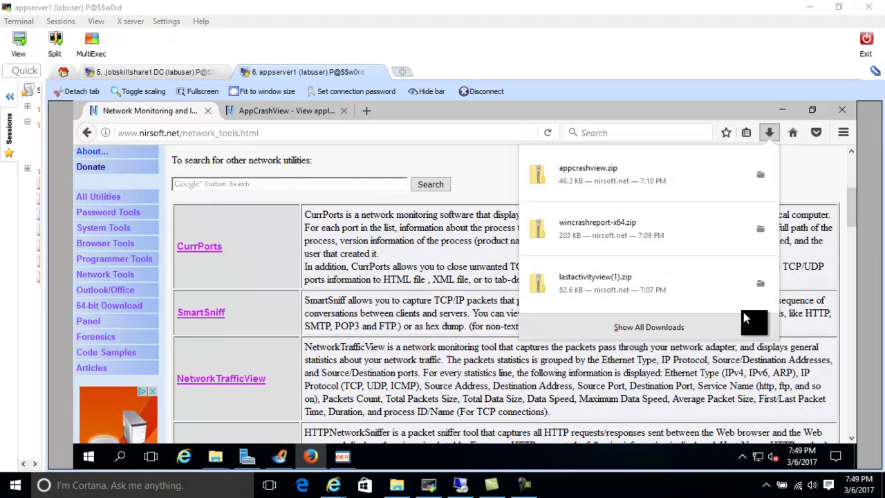
left_click(759, 283)
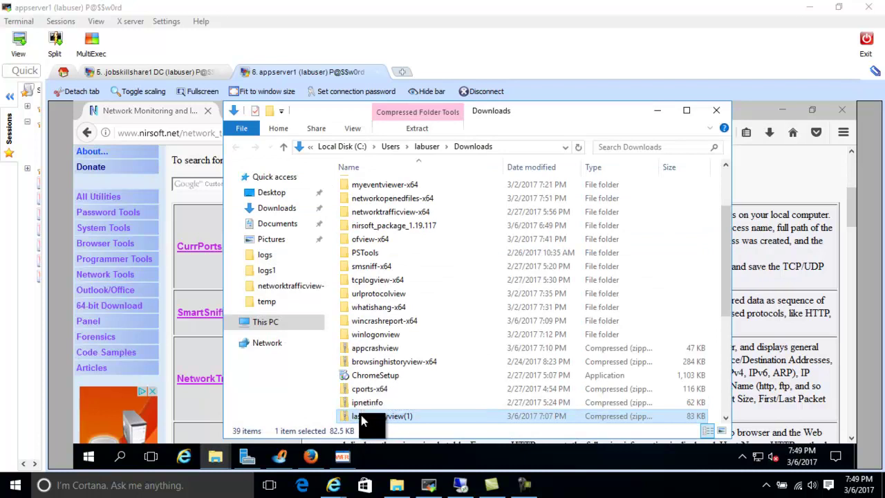
Step: Open the extracted lastactivityview folder in Downloads and launch LastActivityView.exe
right_click(362, 418)
left_click(560, 117)
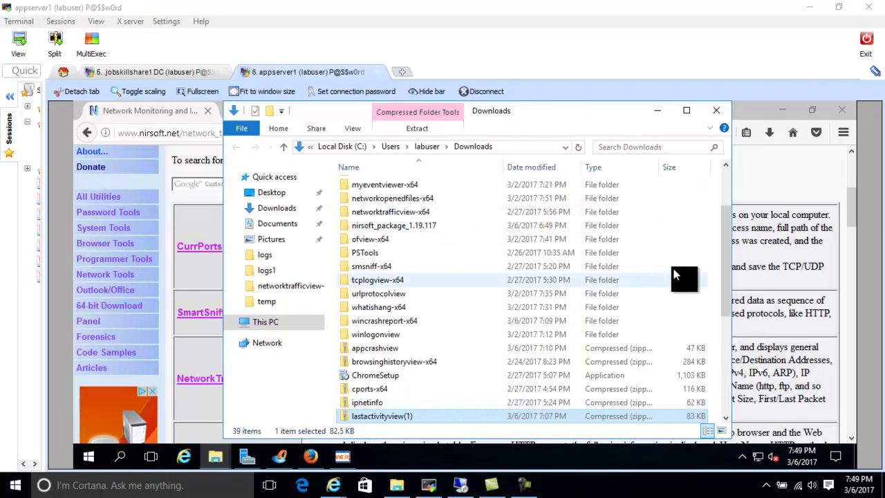
left_click_drag(728, 255, 728, 211)
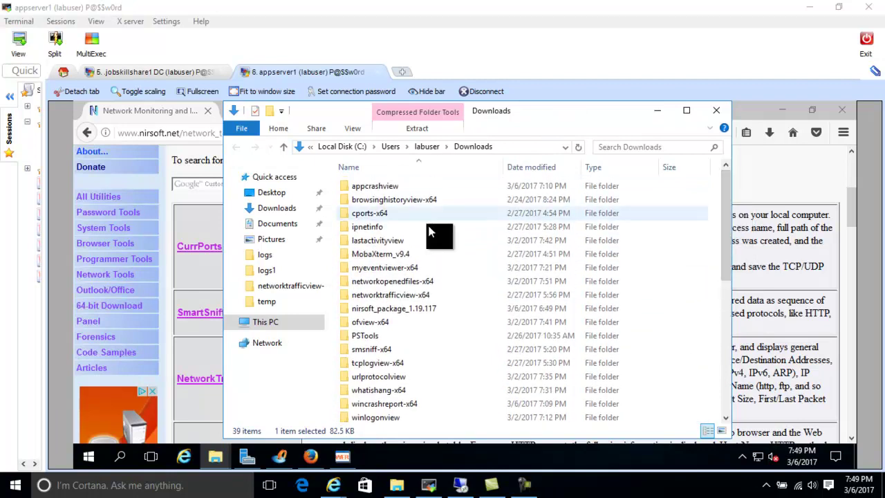
double_click(356, 242)
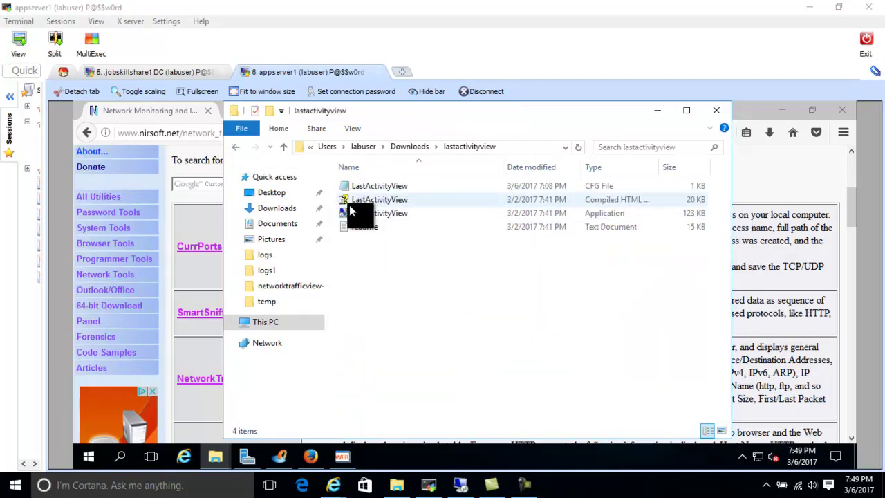
double_click(360, 215)
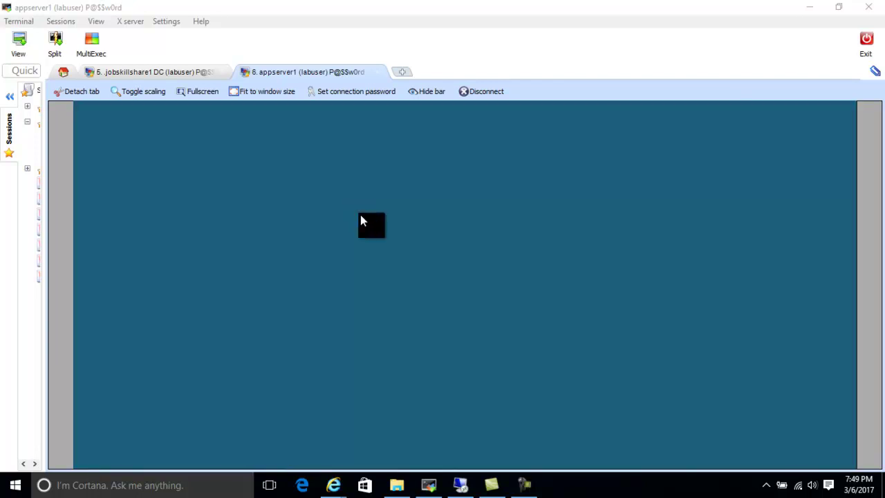
Step: Approve LastActivityView's admin prompt, review its User Logon and download entries, then close it
left_click(394, 357)
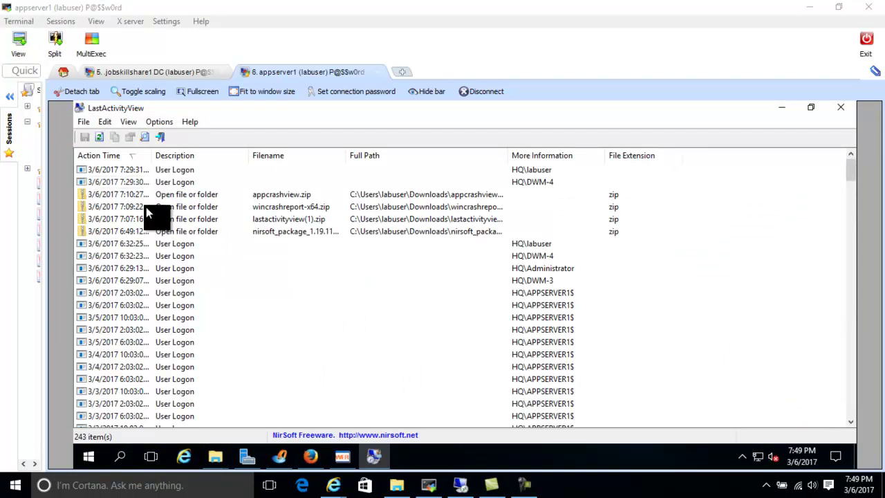
left_click(126, 238)
left_click(137, 231)
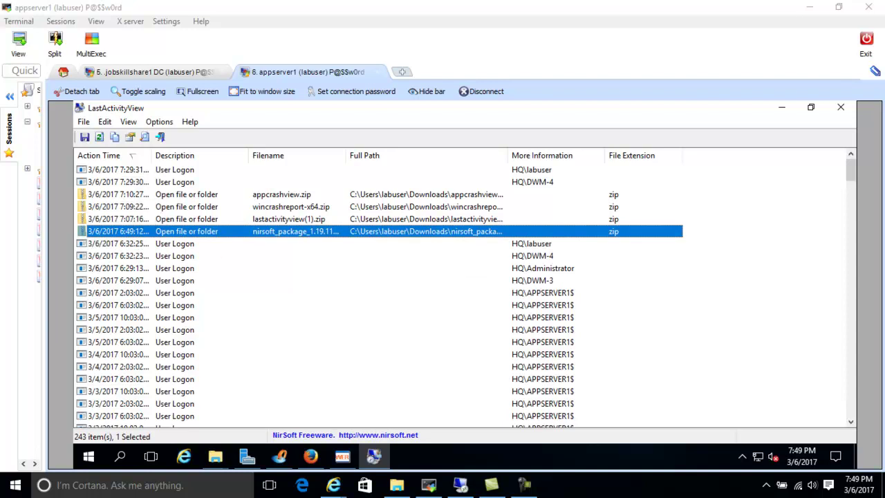
left_click_drag(853, 174, 832, 286)
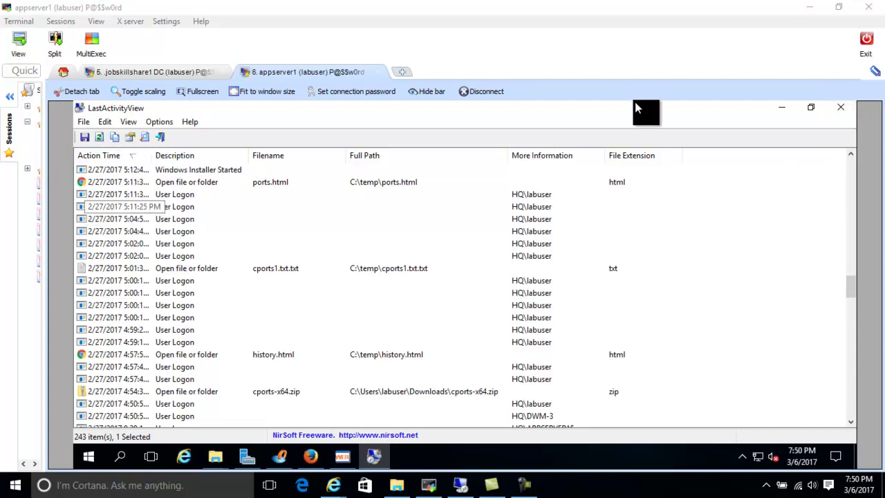
left_click(838, 111)
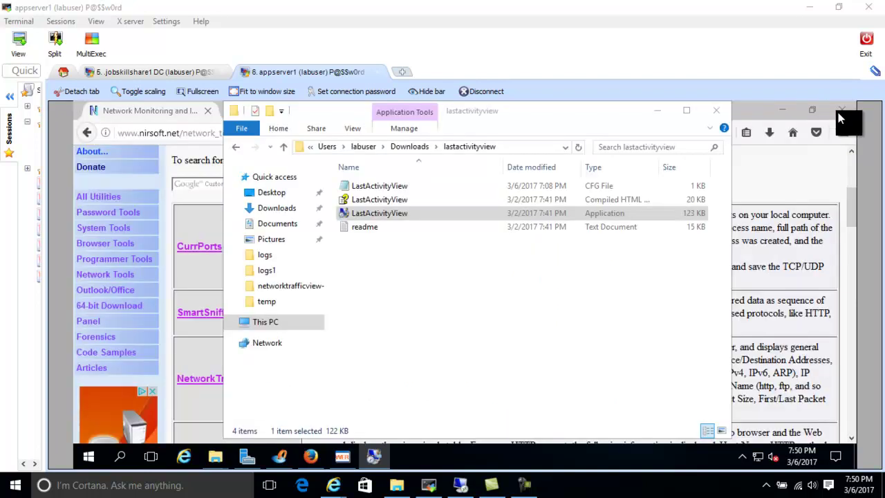
Step: Reveal the NirSoft network tools page and close the Firefox recent downloads list
left_click(657, 110)
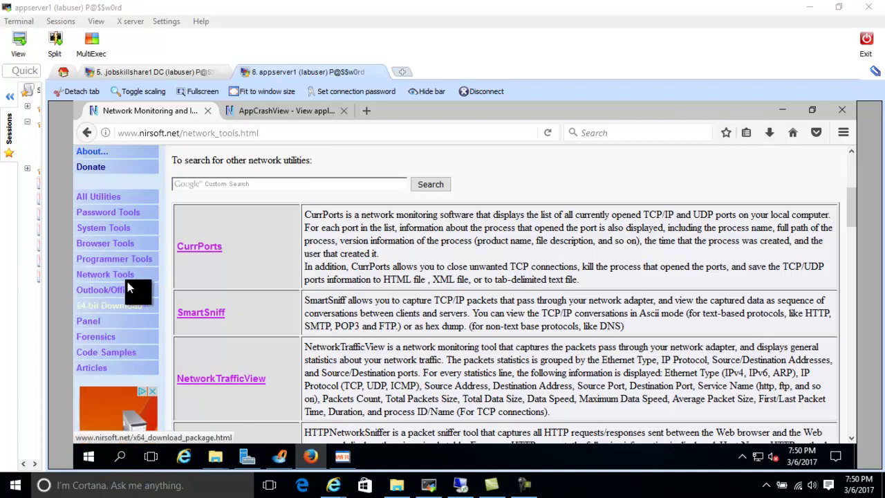
left_click(769, 135)
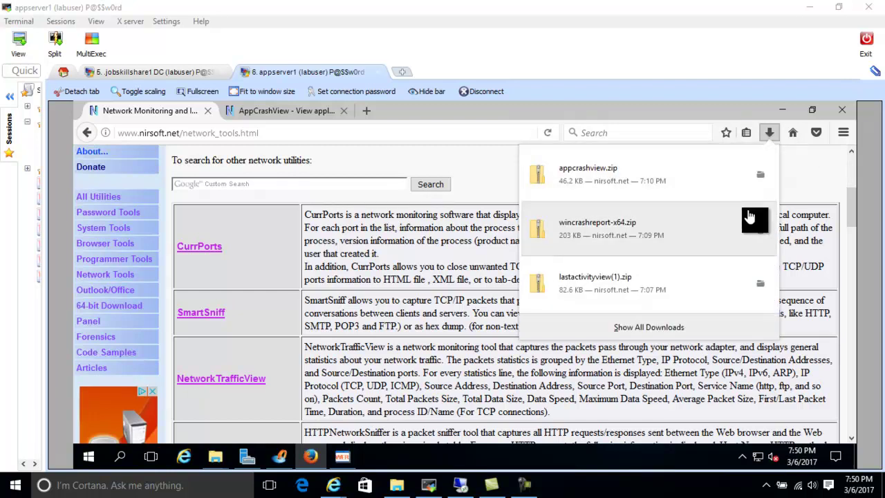
left_click(676, 332)
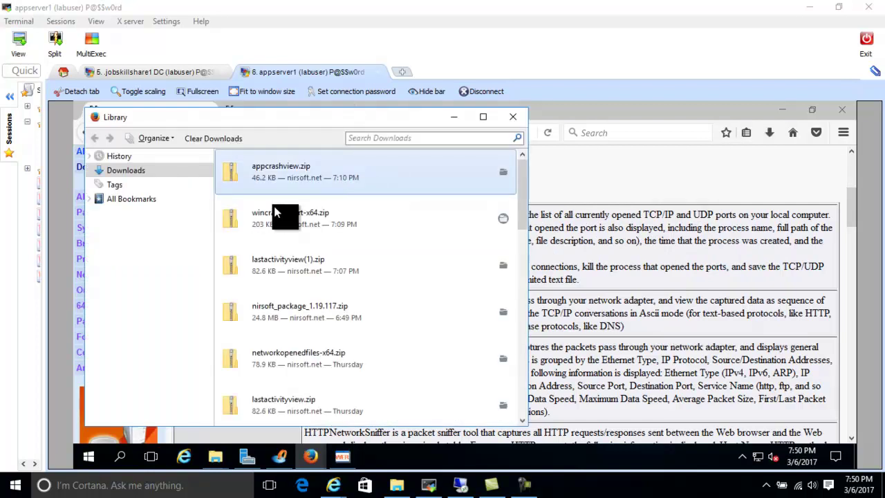
Step: Open a recent folder from the File Explorer taskbar jump list and go to Downloads
right_click(214, 456)
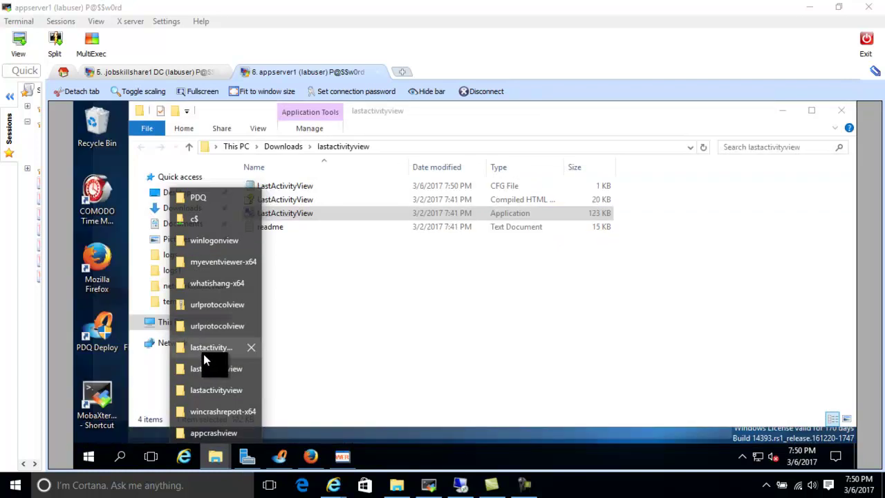
left_click(400, 327)
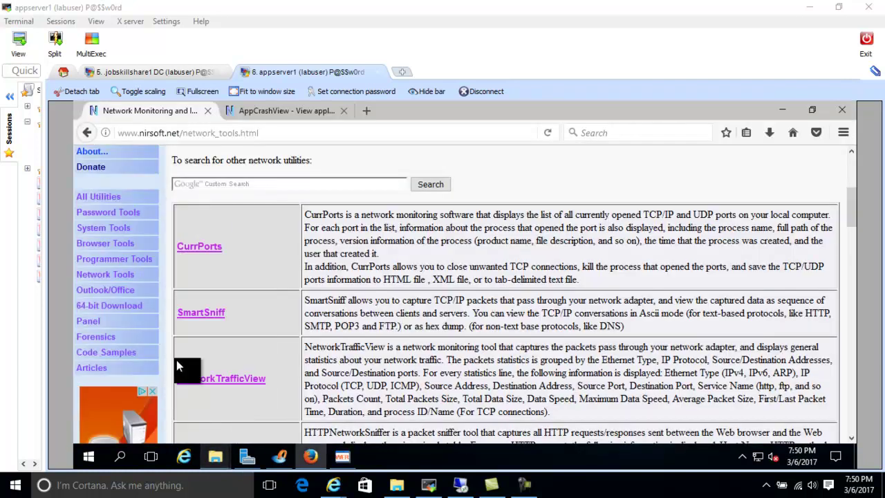
right_click(215, 456)
left_click(204, 333)
left_click(189, 210)
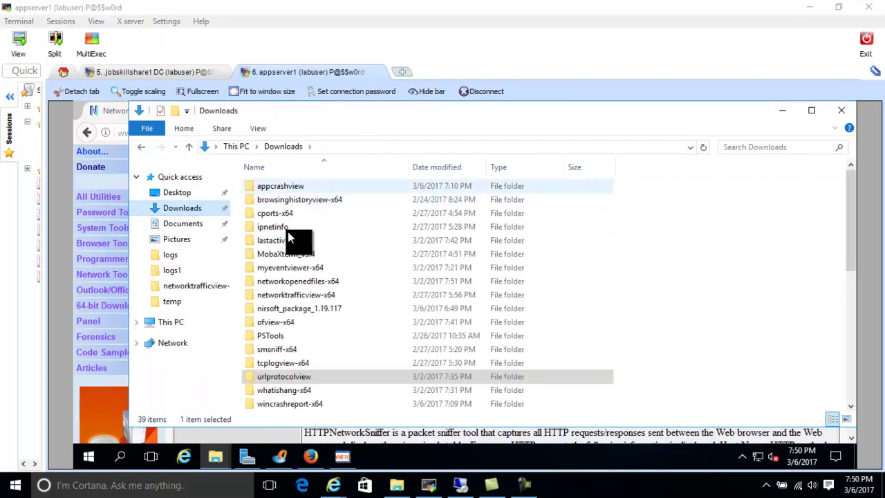
Step: Run AppCrashView.exe from the appcrashview folder, confirm it reports 0 crashes, then minimize it
double_click(286, 187)
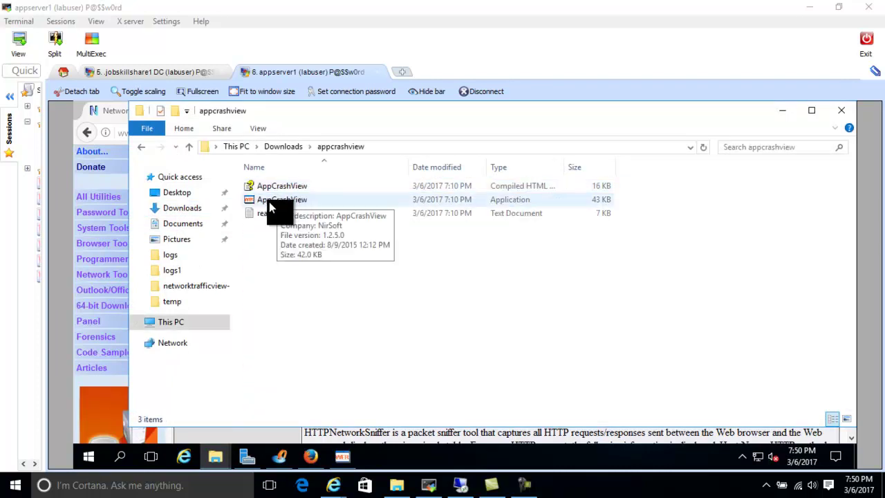
double_click(268, 200)
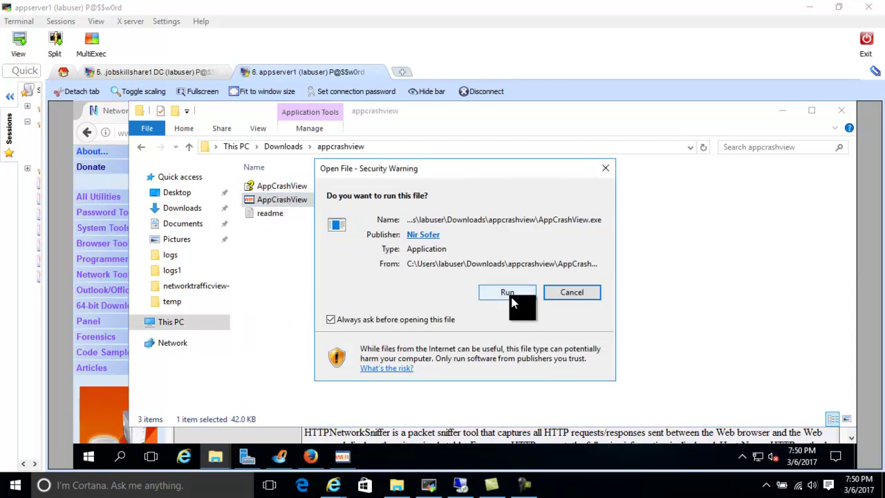
left_click(511, 298)
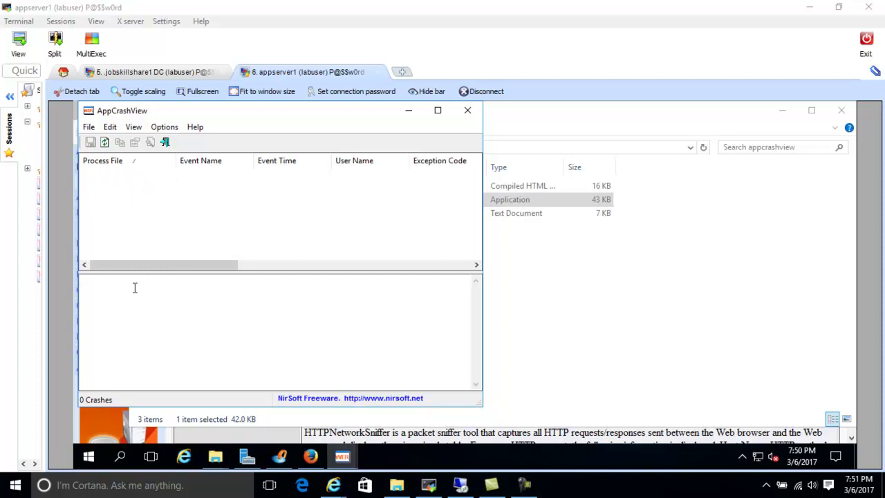
left_click(182, 319)
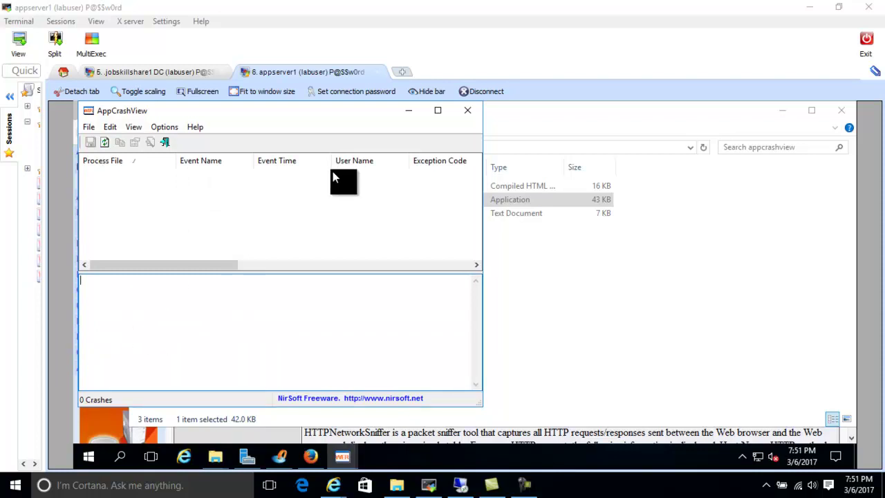
left_click(408, 115)
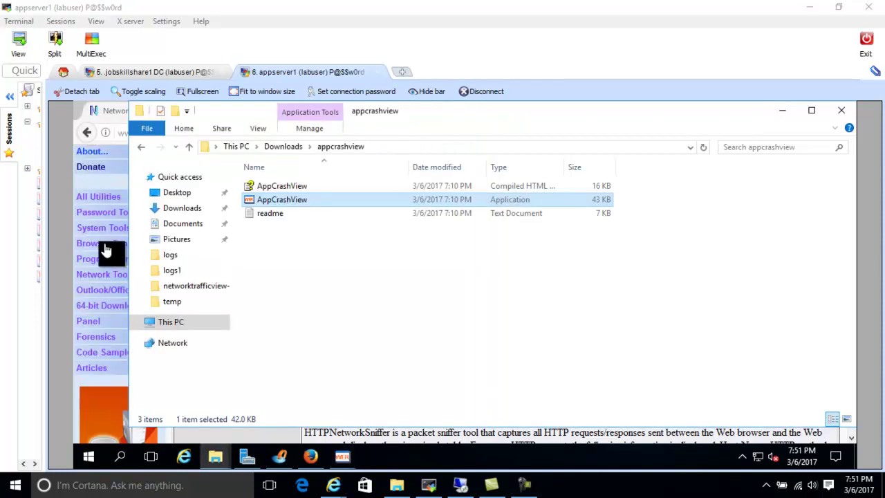
Step: Bring Firefox forward and follow Network Tools to the CurrPorts page on nirsoft.net
left_click(114, 379)
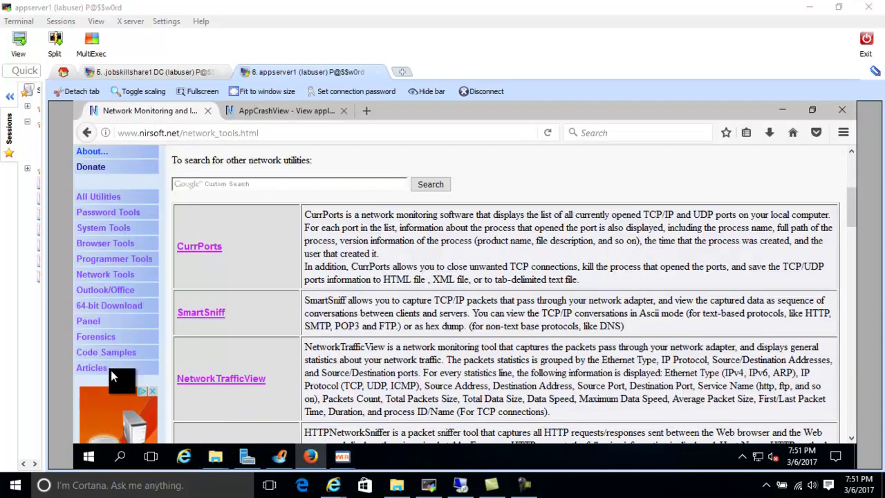
left_click(123, 270)
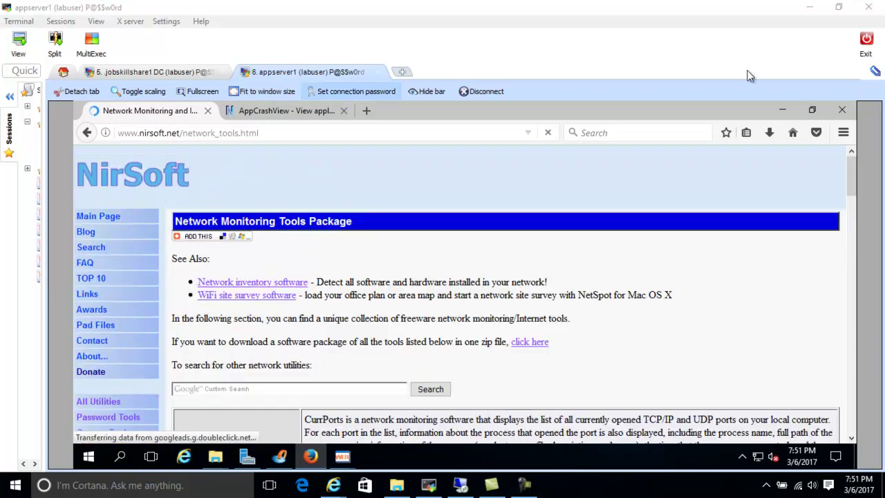
left_click_drag(860, 166, 853, 209)
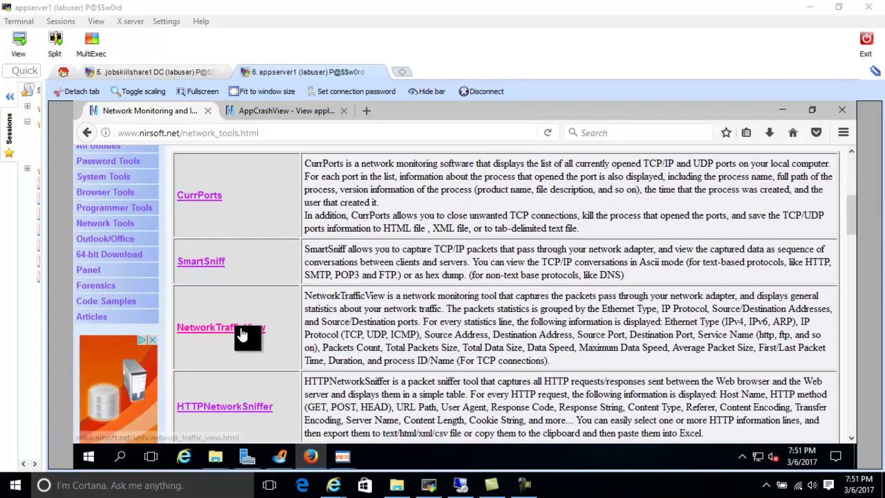
left_click(193, 197)
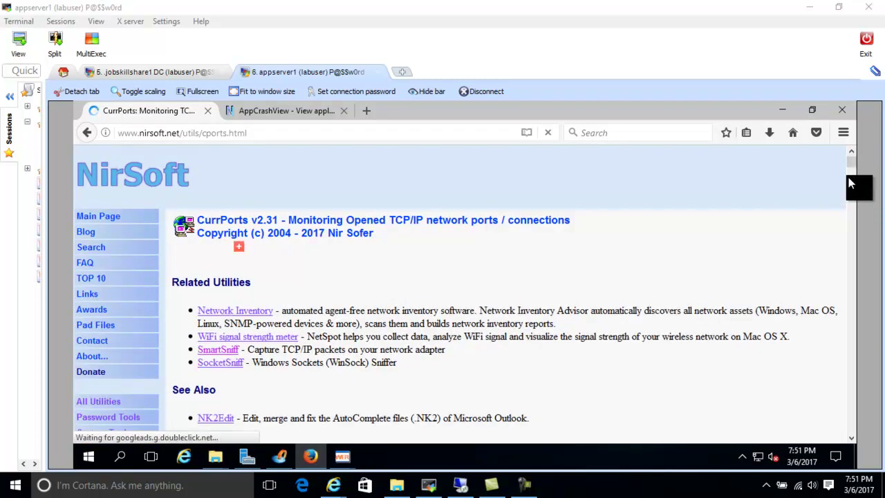
Step: Scroll down to the sample CurrPorts window screenshot listing 88 opened ports
scroll(855, 180, "down", 10)
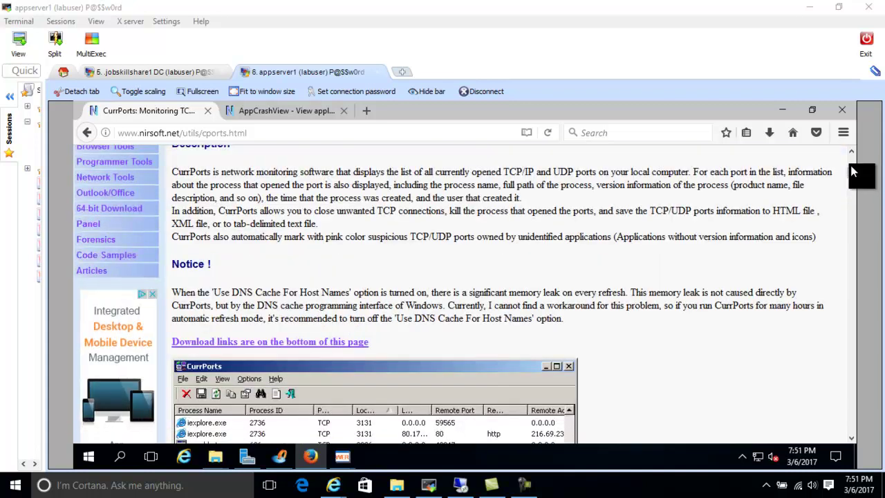
scroll(855, 180, "down", 3)
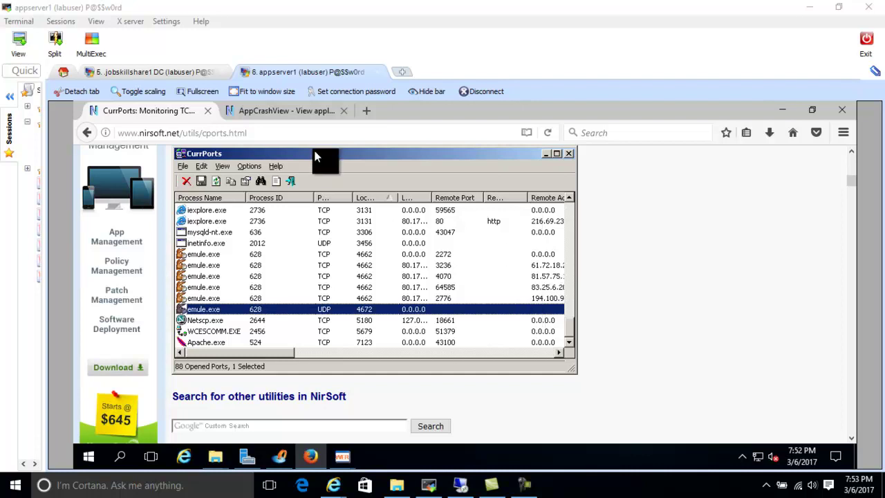
Step: Glance at the AppCrashView tab, then scroll CurrPorts back up to the Description section
left_click(263, 118)
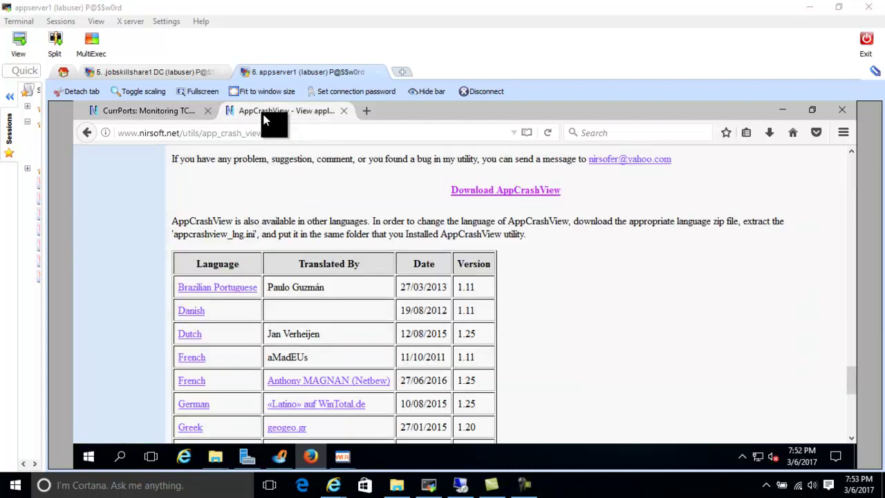
left_click(193, 111)
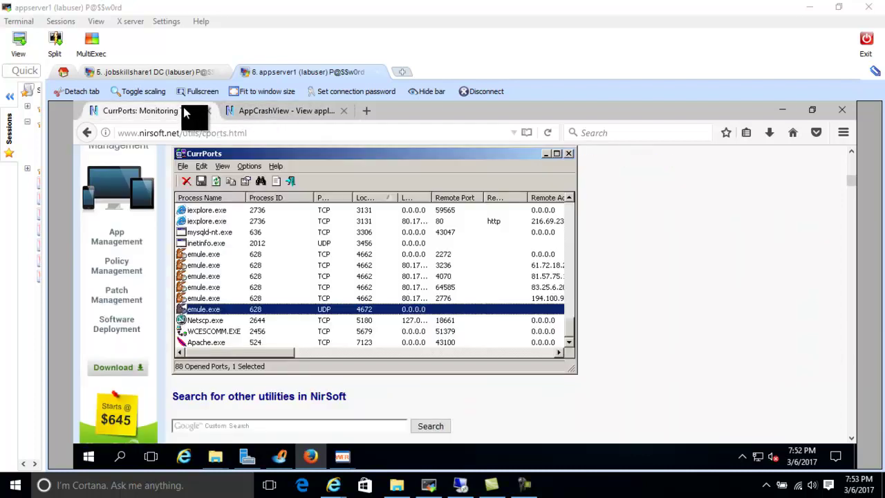
left_click(855, 157)
left_click(855, 158)
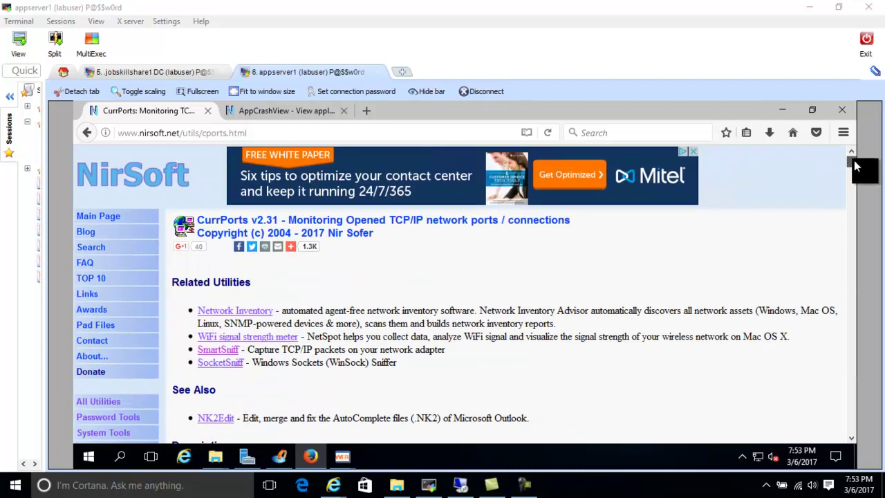
left_click_drag(856, 159, 856, 174)
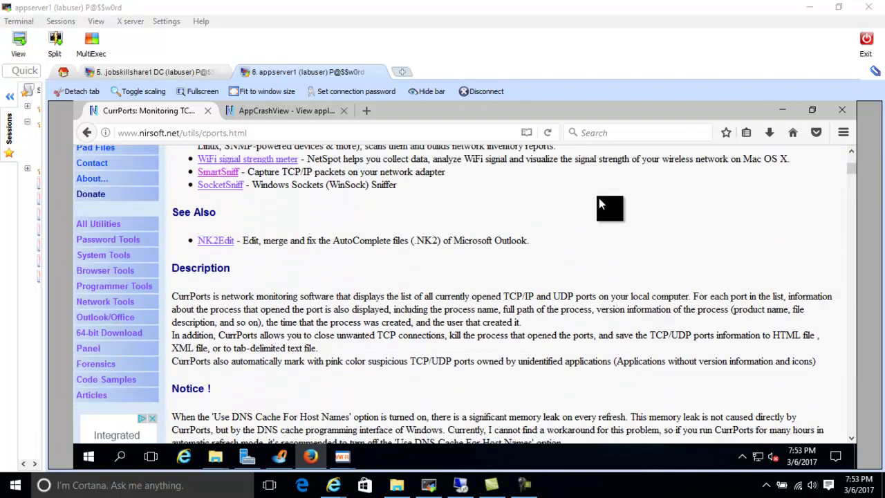